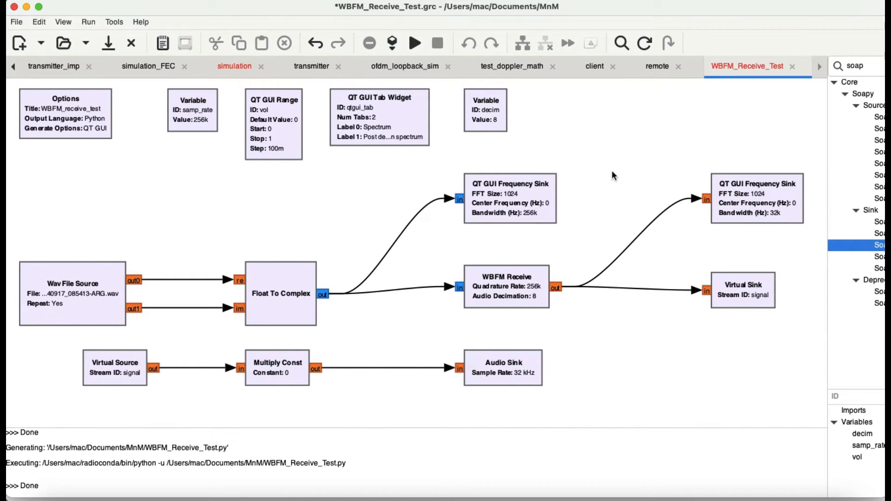
Examine the Wav File Source block's full file path, Repeat setting and number of channels.
double_click(45, 293)
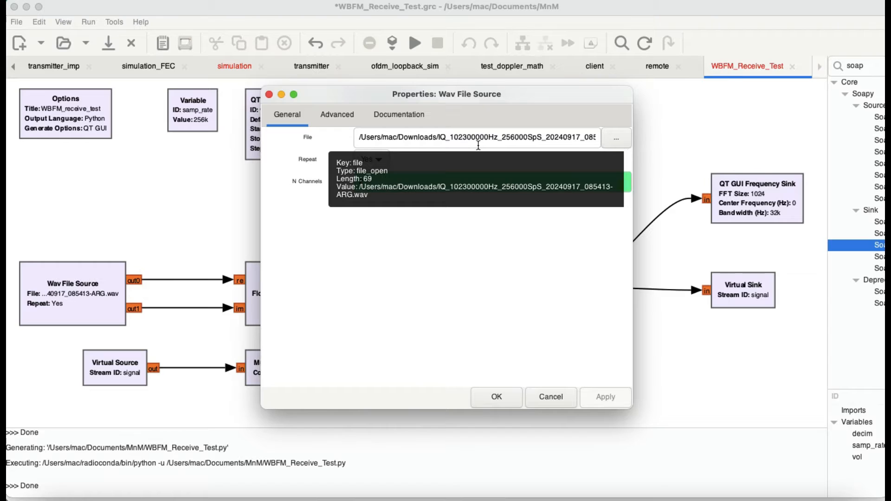
click(522, 139)
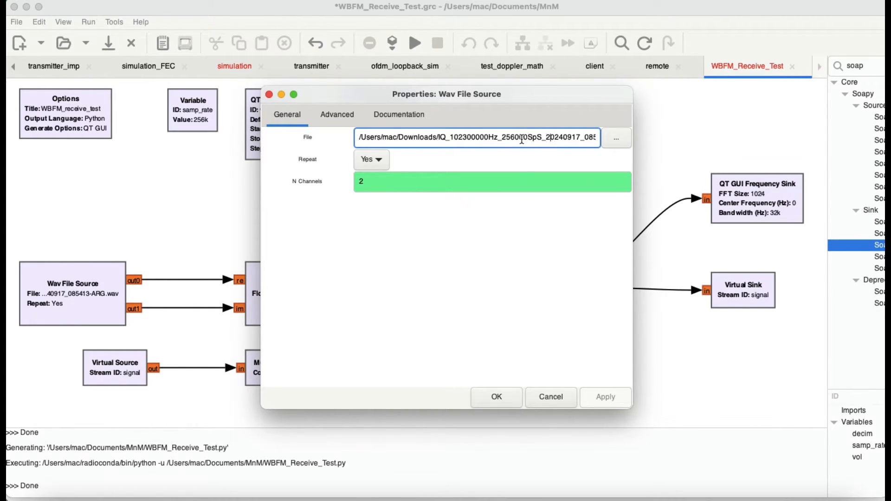
key(Right)
key(Right)
key(Right)
key(Right)
key(Right)
key(Right)
key(Right)
key(Right)
key(Right)
key(Right)
key(Right)
key(Right)
key(Right)
key(Right)
key(Right)
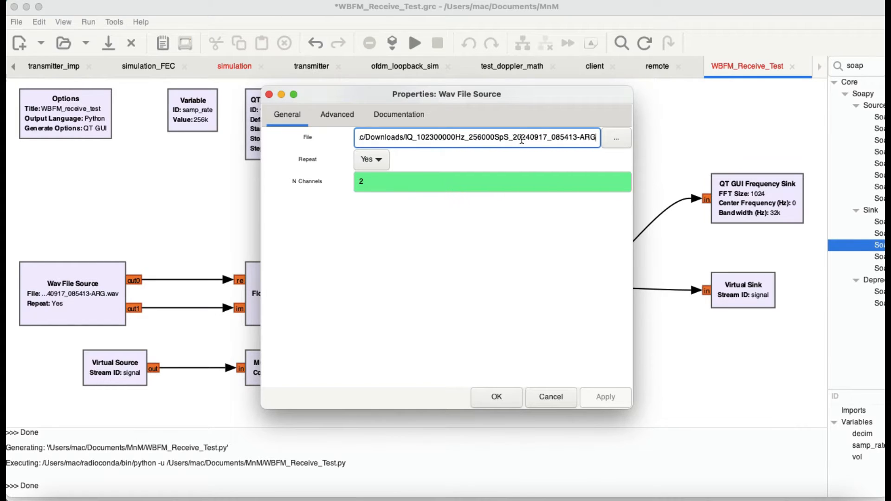
key(Right)
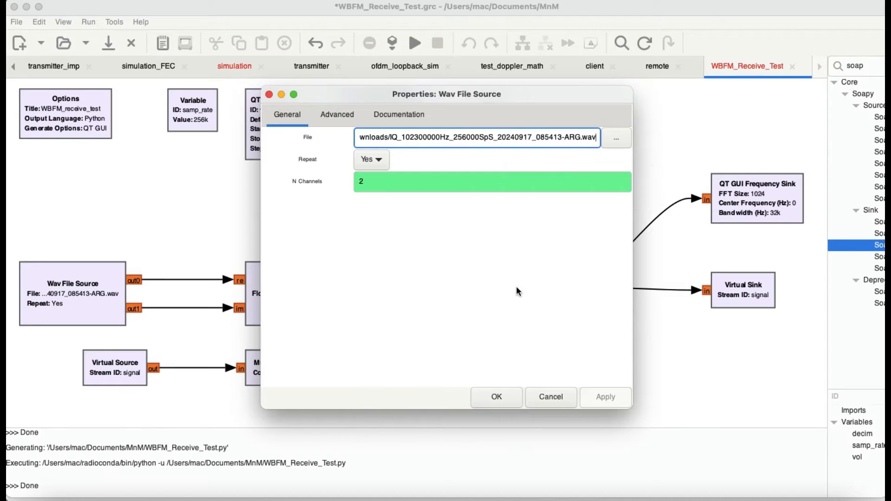
click(496, 397)
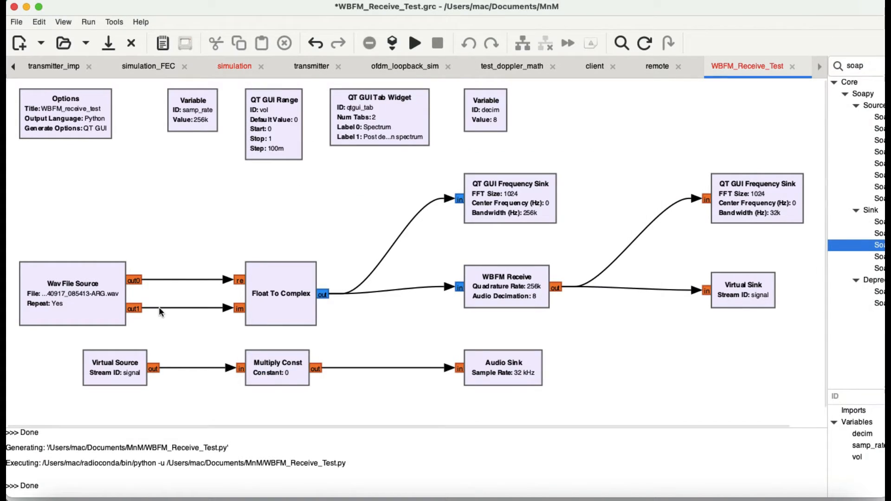
double_click(74, 305)
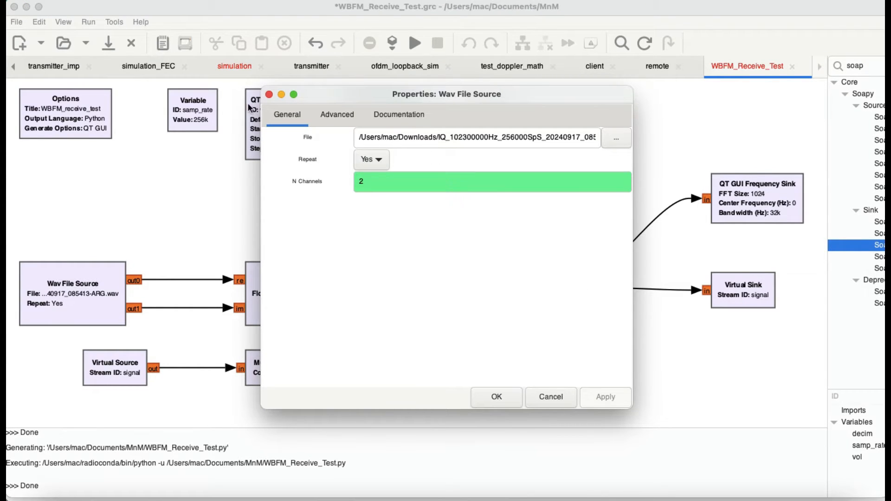
click(496, 397)
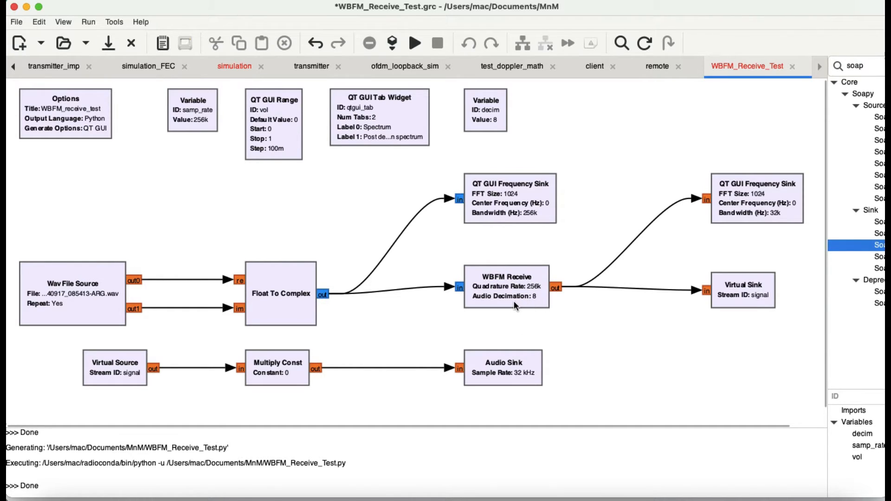
Review the WBFM Receive block's quadrature rate and audio decimation, and the samp_rate variable's value.
double_click(498, 283)
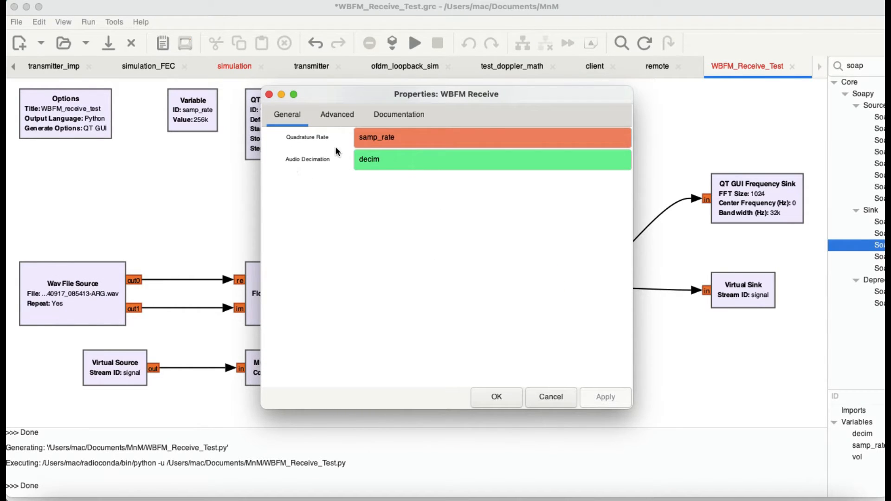
click(269, 95)
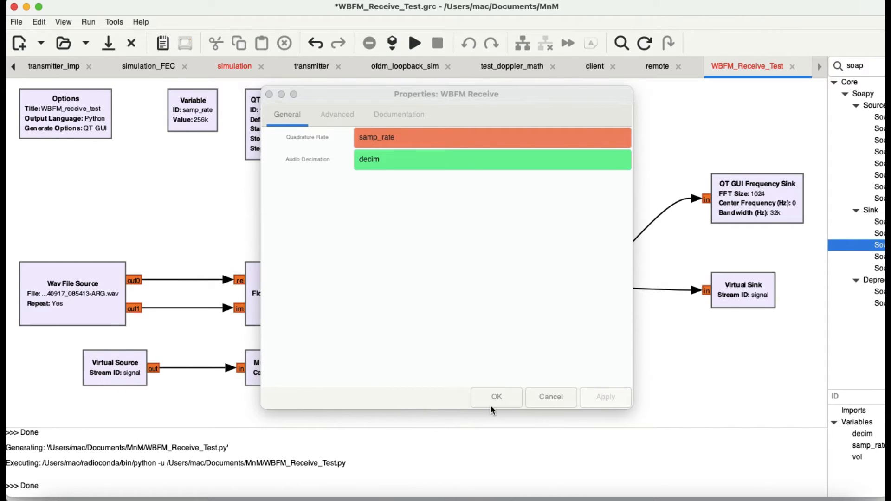
click(493, 397)
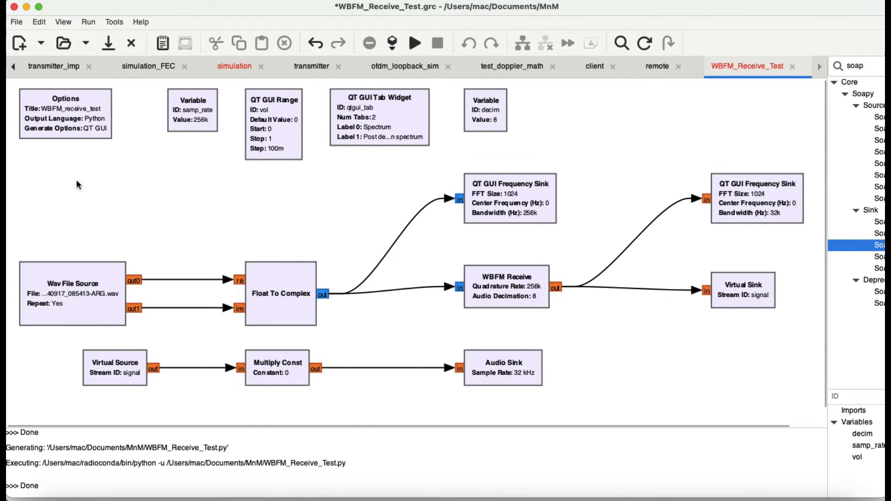
double_click(196, 114)
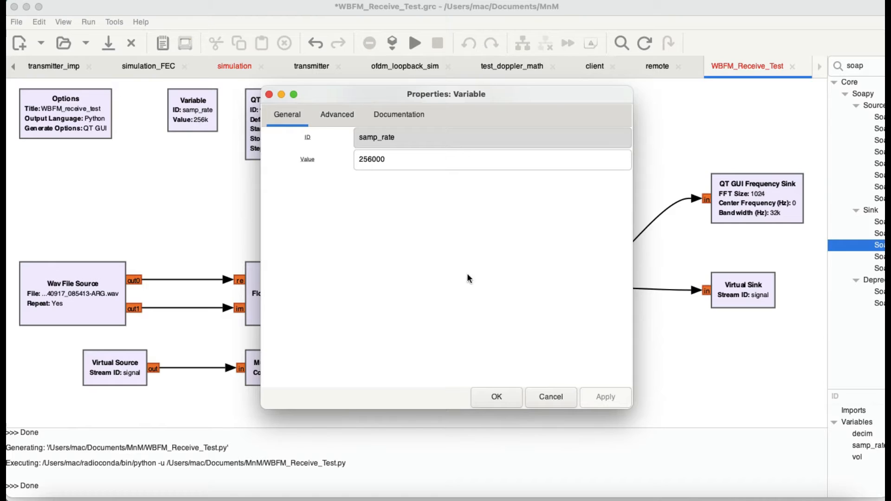
click(496, 397)
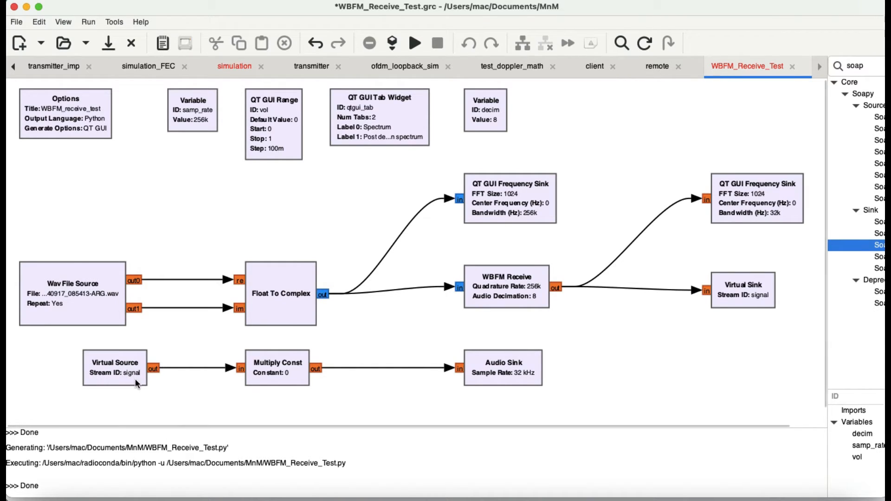
Review the Multiply Const block's constant and the vol QT GUI Range block's settings.
double_click(288, 372)
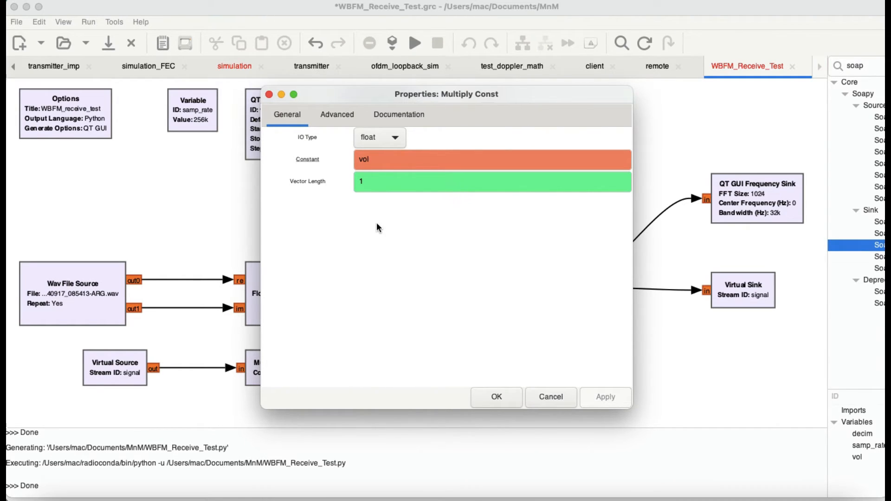
click(495, 396)
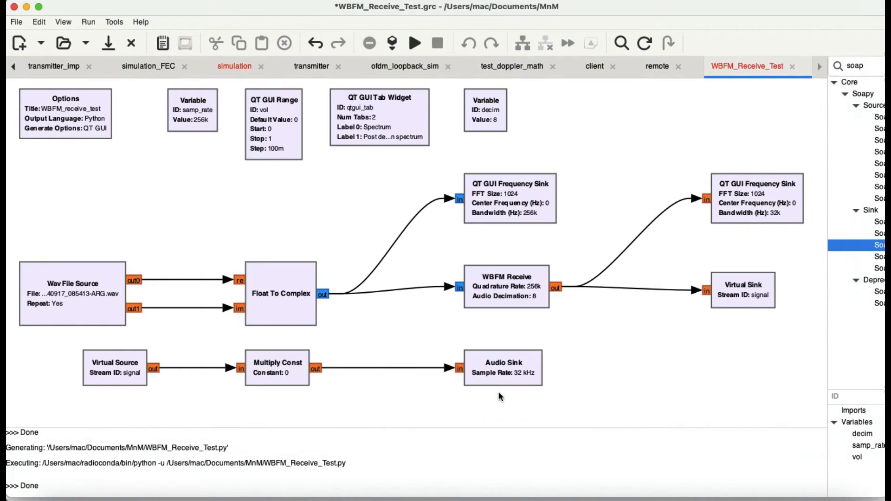
double_click(281, 143)
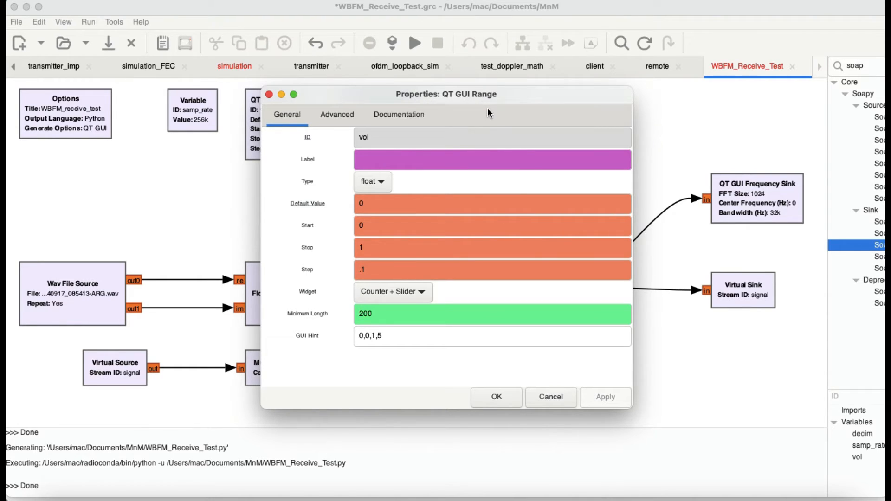
click(500, 396)
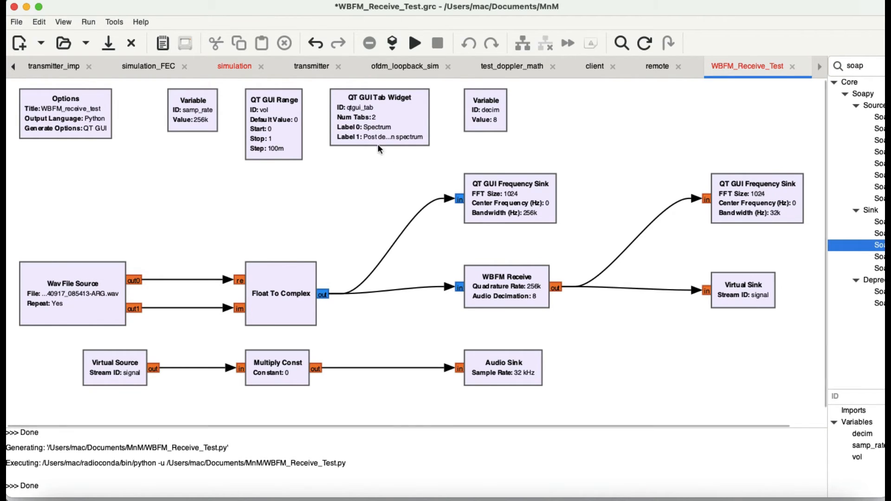
Execute the WBFM_Receive_Test flow graph and raise the system volume.
click(416, 46)
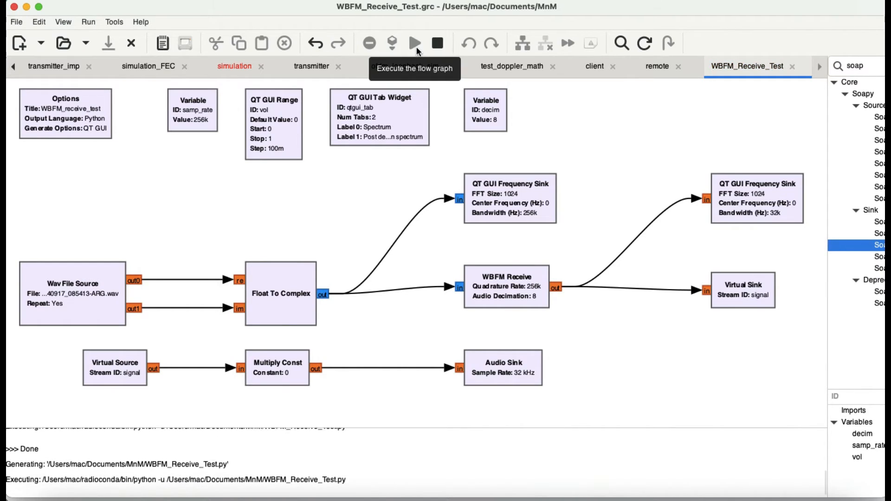
key(XF86AudioRaiseVolume)
key(XF86AudioRaiseVolume)
key(XF86AudioRaiseVolume)
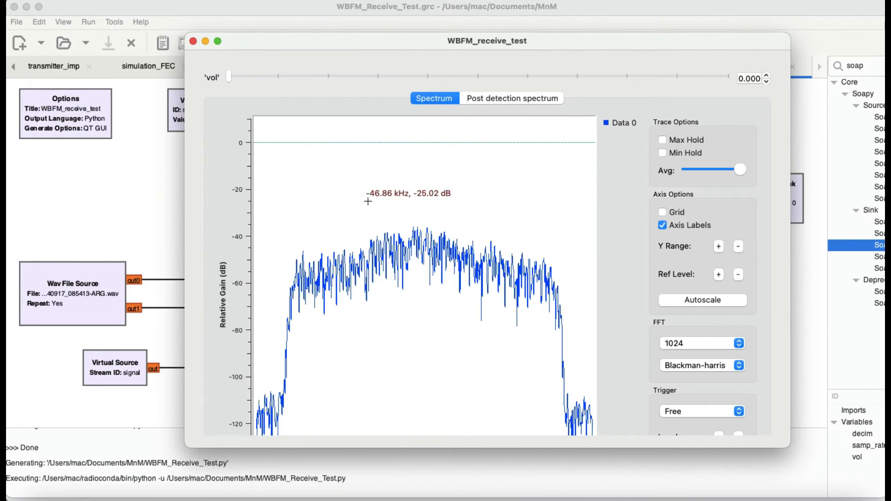
Reposition the running receiver's window and compare its Spectrum and Post detection spectrum plots.
drag(428, 45, 405, 284)
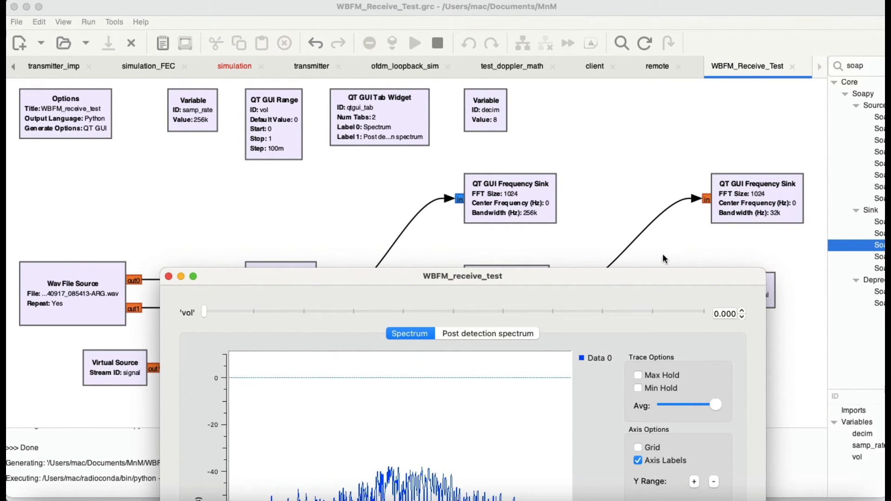
drag(528, 274, 462, 44)
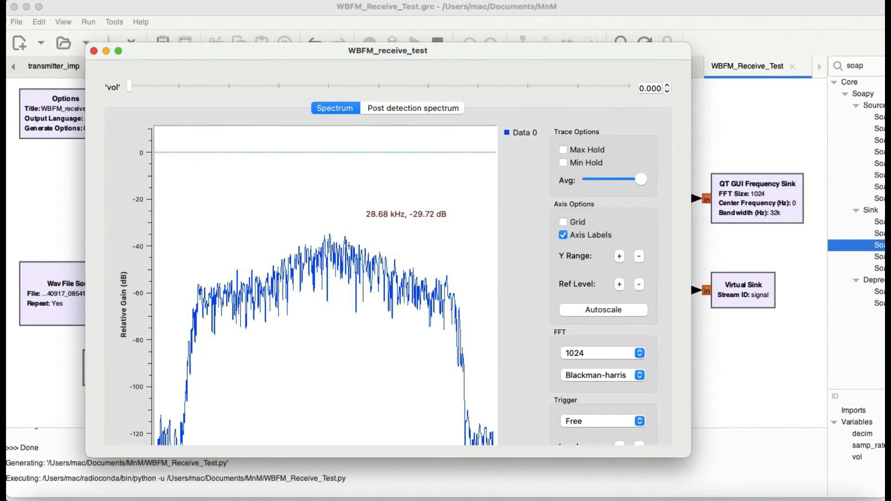
click(395, 106)
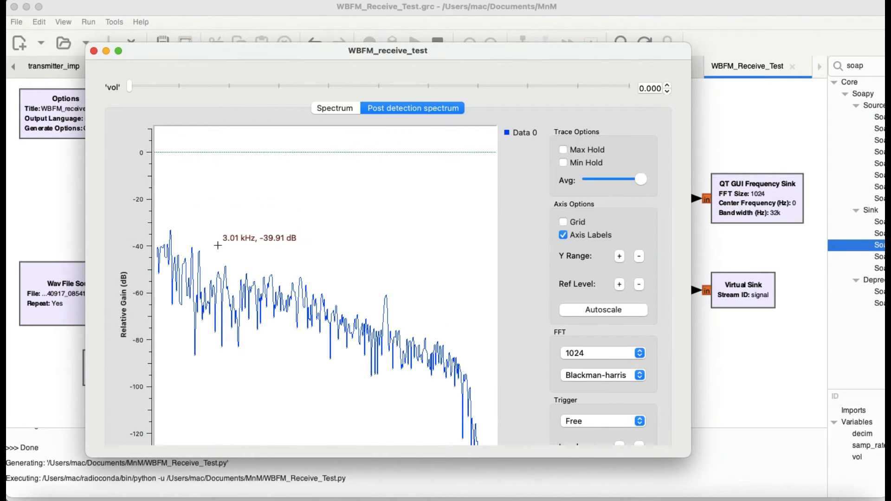
click(327, 110)
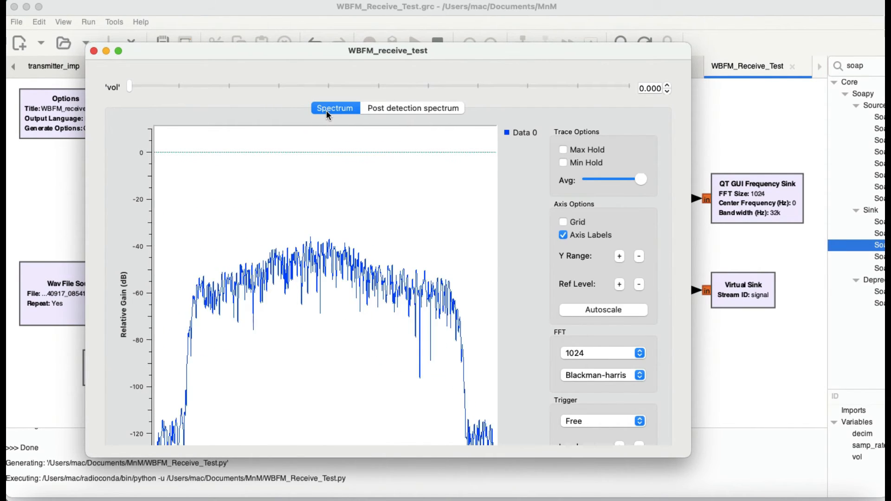
click(416, 109)
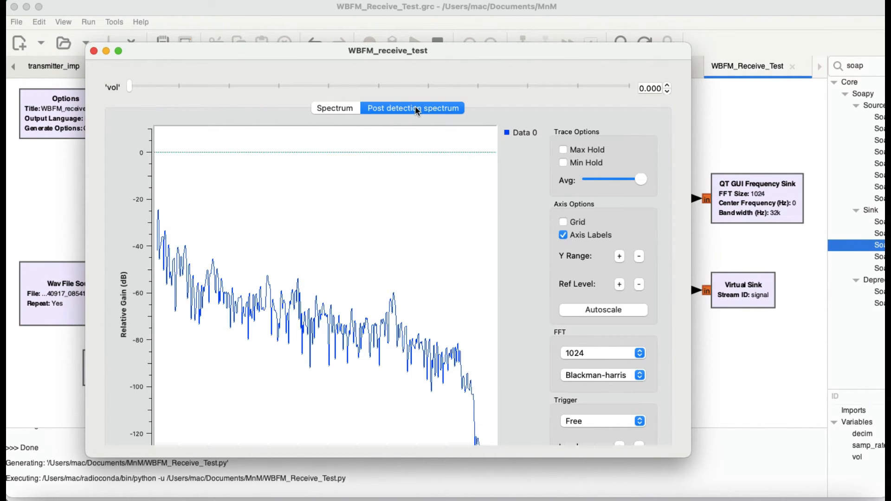
Set vol to 0.3 to listen to the demodulated audio, and mute the system sound before ending the run.
click(667, 86)
click(667, 86)
click(668, 86)
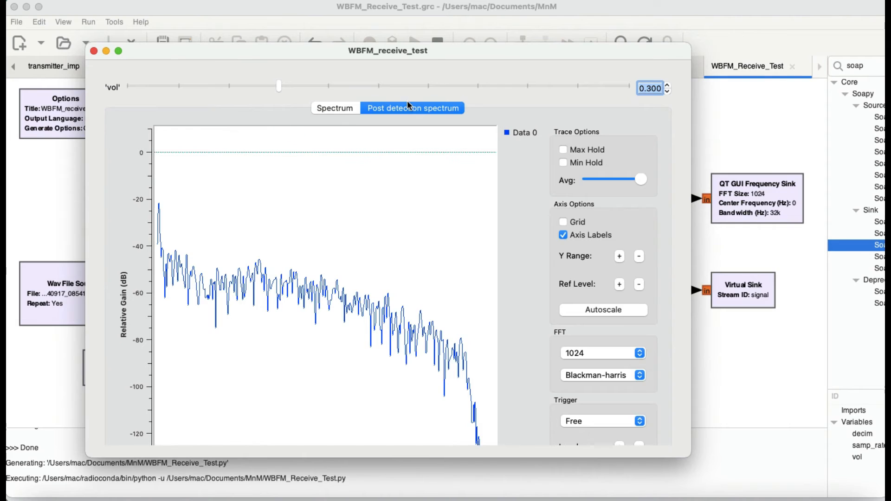
key(XF86AudioMute)
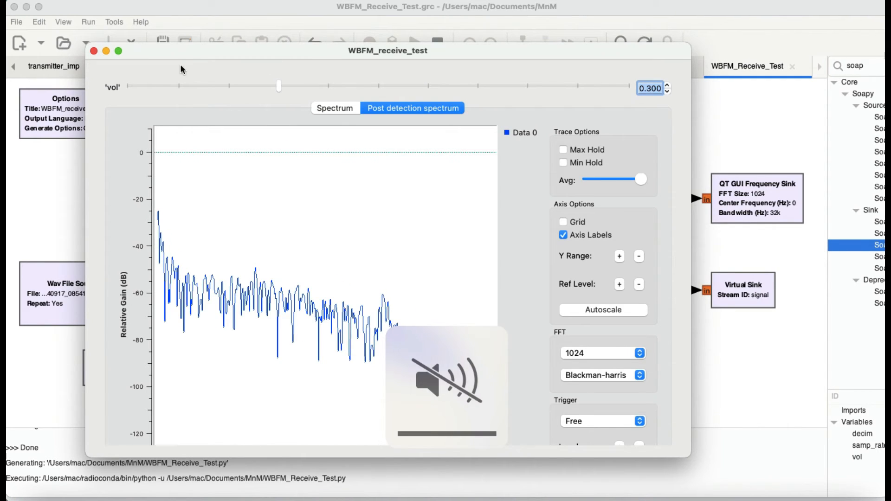
click(94, 51)
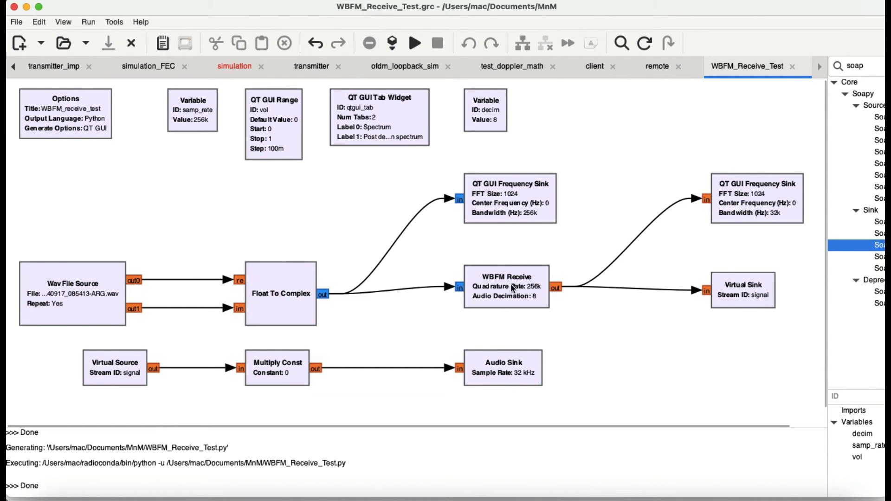
Set the Audio Sink's sample rate to 48 kHz.
double_click(500, 376)
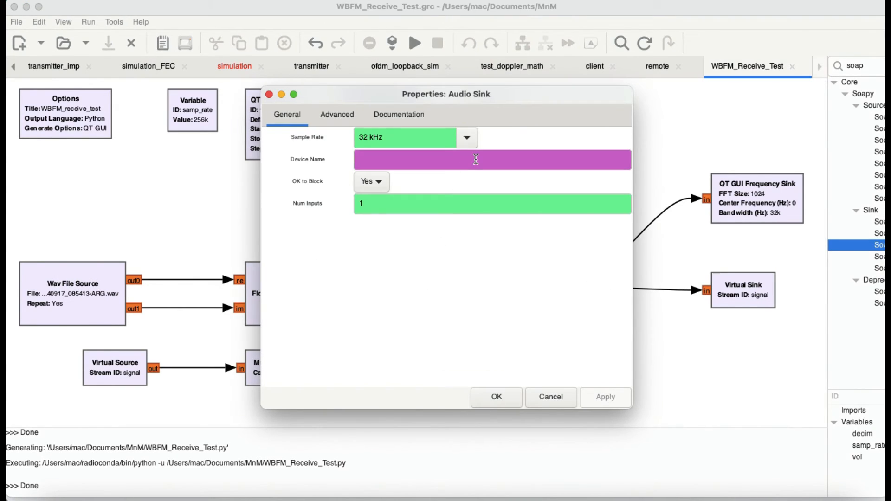
click(467, 137)
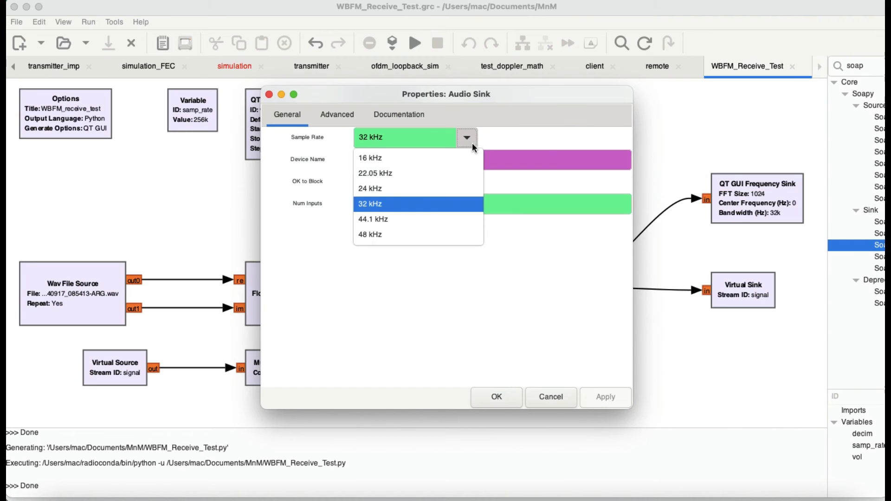
click(401, 234)
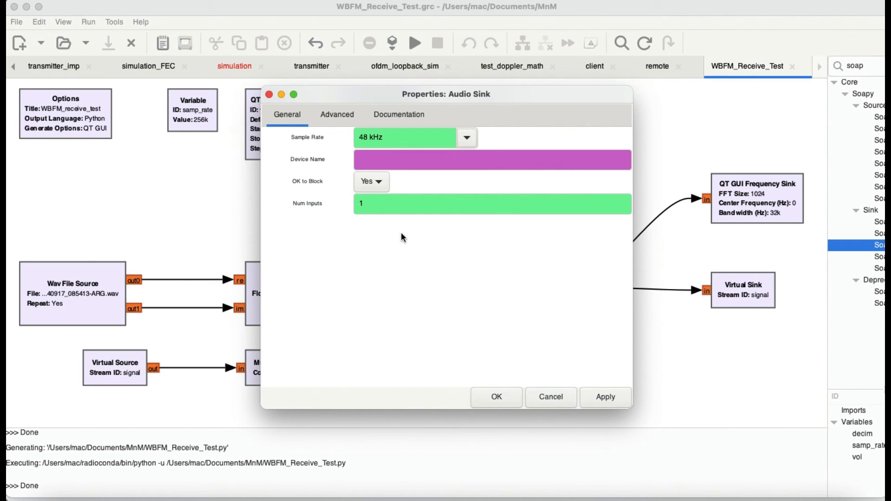
click(606, 402)
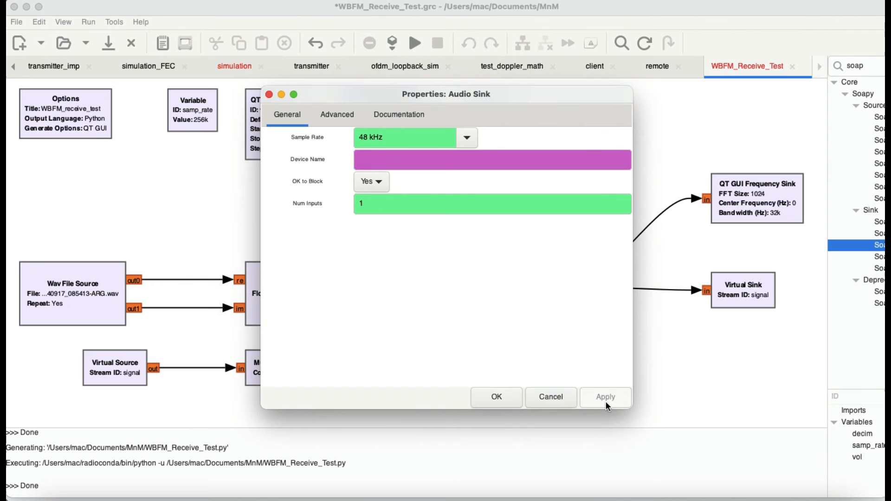
click(512, 402)
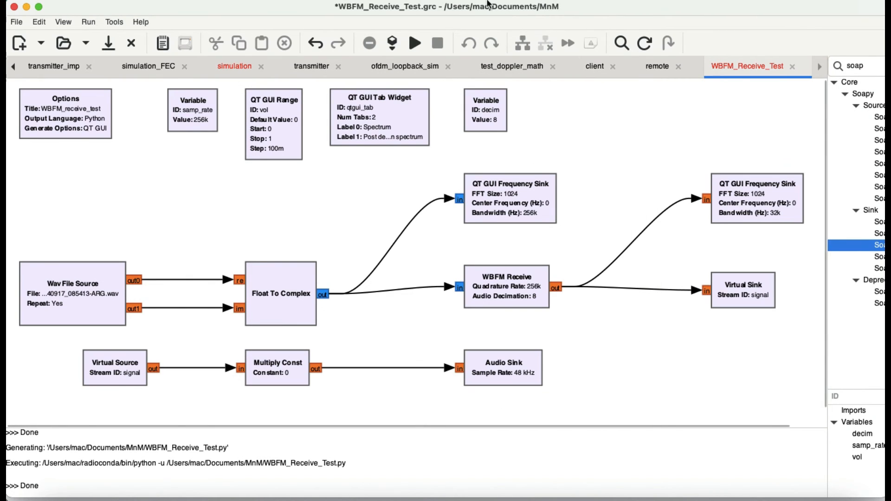
Execute the flow graph again to listen at vol 0.6, and mute the system sound at the end.
click(415, 46)
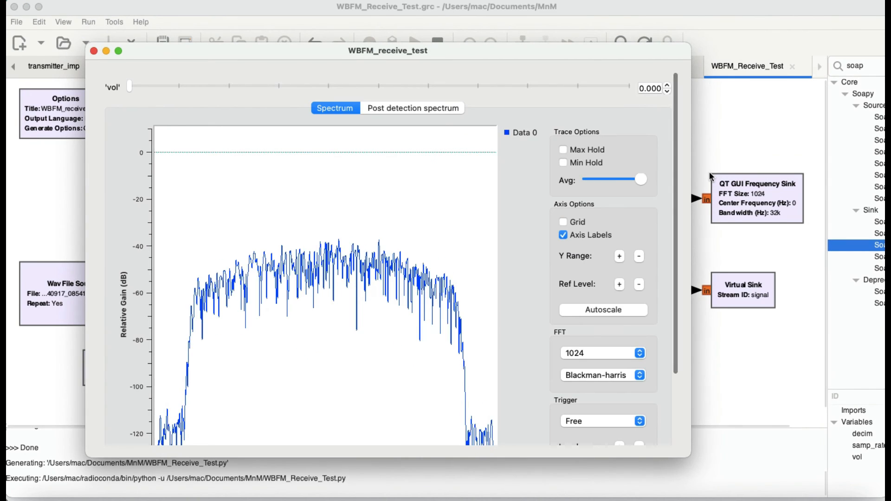
click(668, 86)
click(667, 86)
click(667, 87)
click(668, 87)
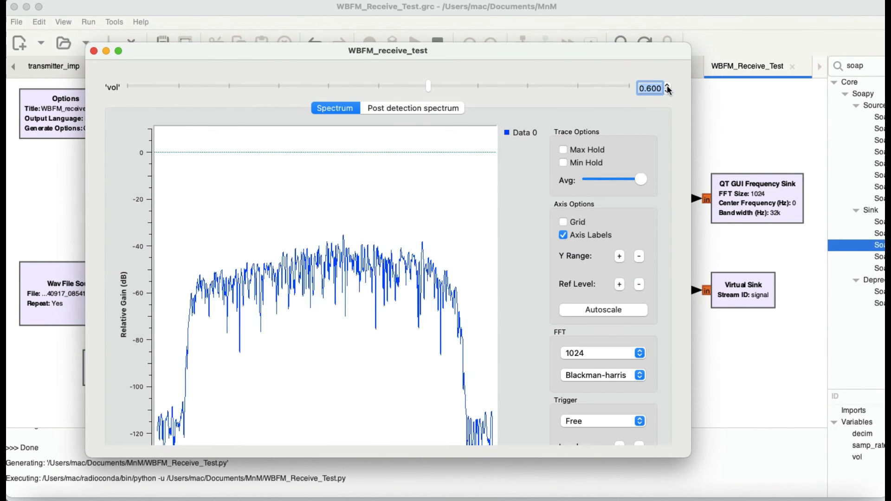
key(XF86AudioRaiseVolume)
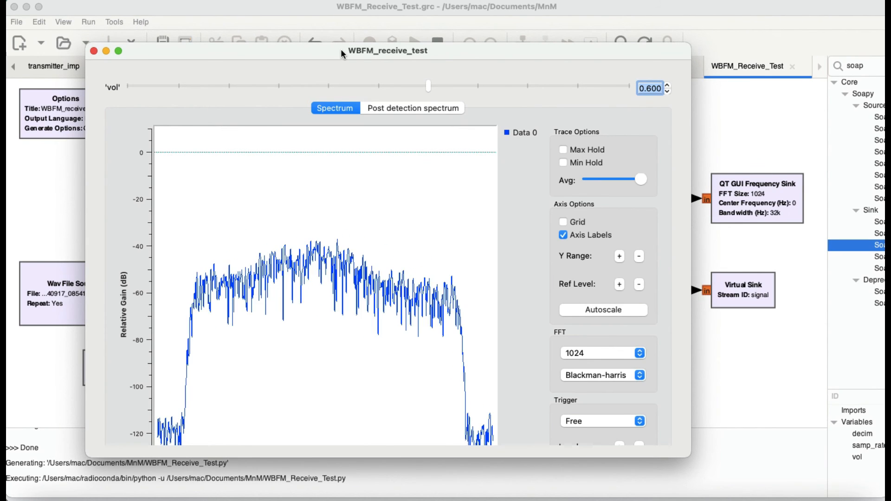
key(XF86AudioMute)
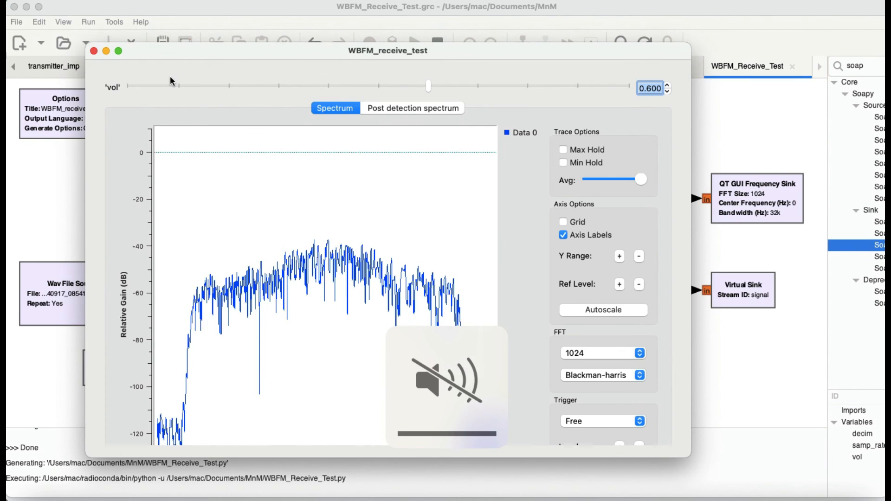
Close the running receiver window and set the Audio Sink's sample rate back to 32 kHz.
click(95, 51)
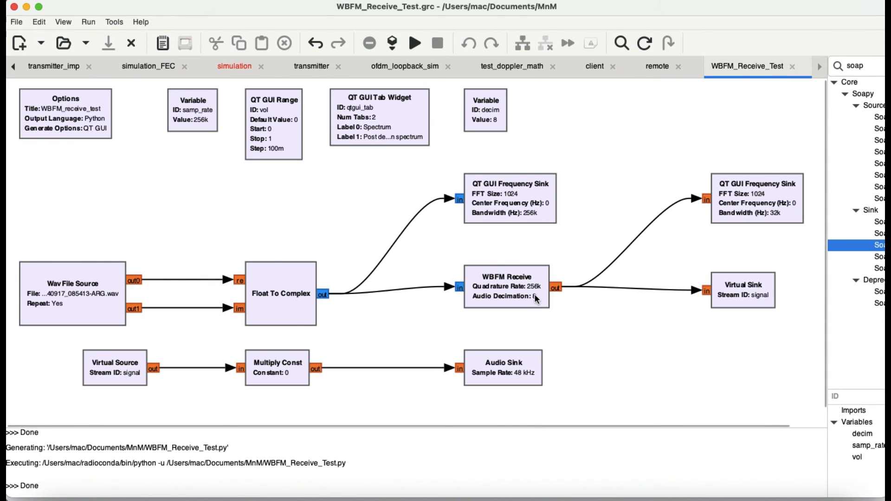
double_click(520, 367)
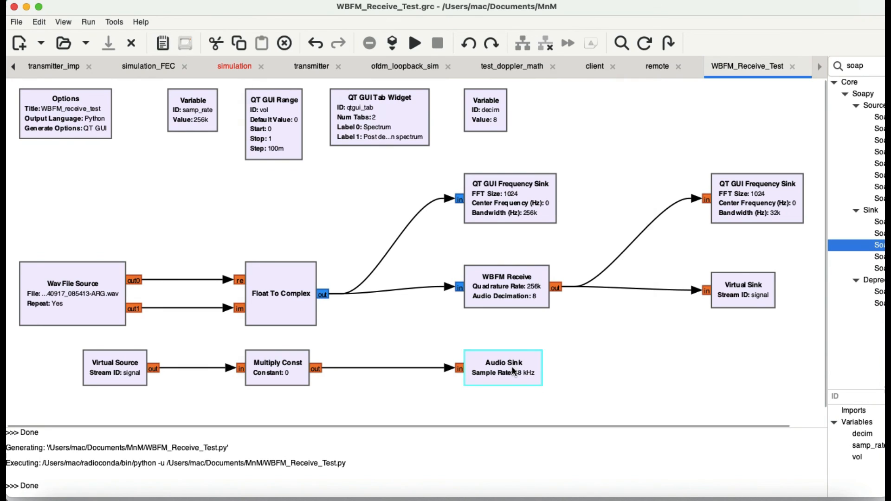
click(467, 138)
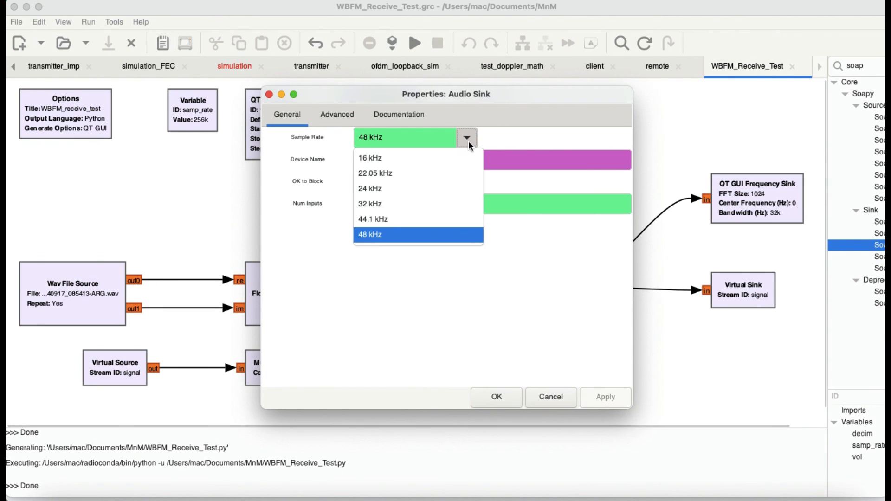
click(390, 199)
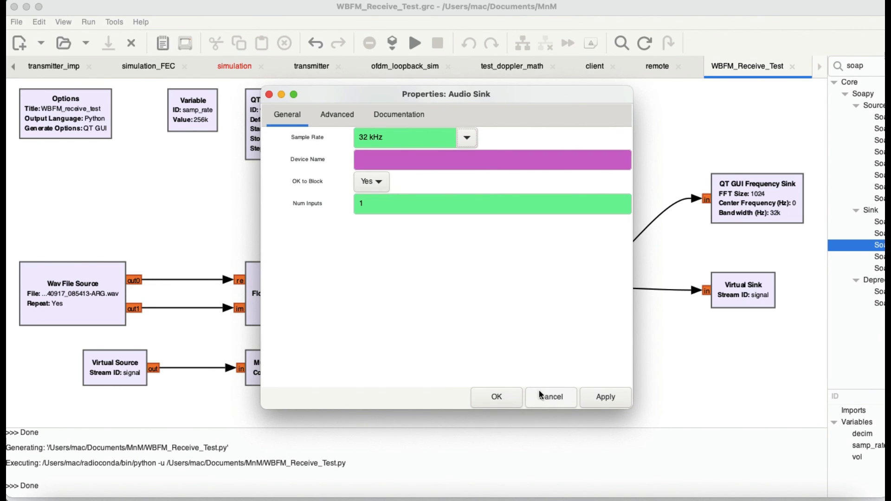
click(604, 402)
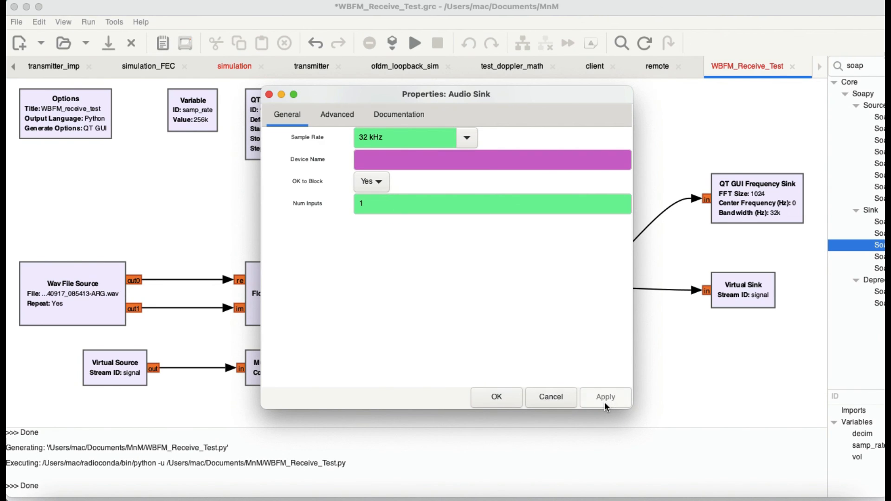
click(494, 398)
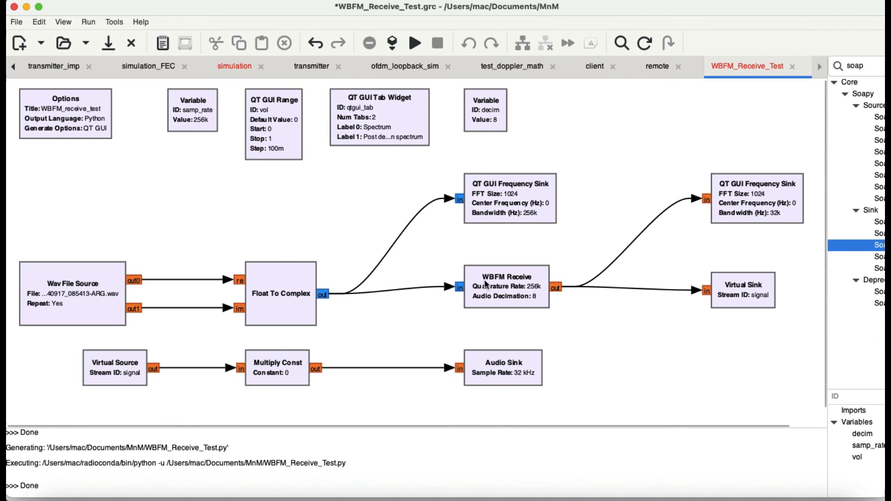